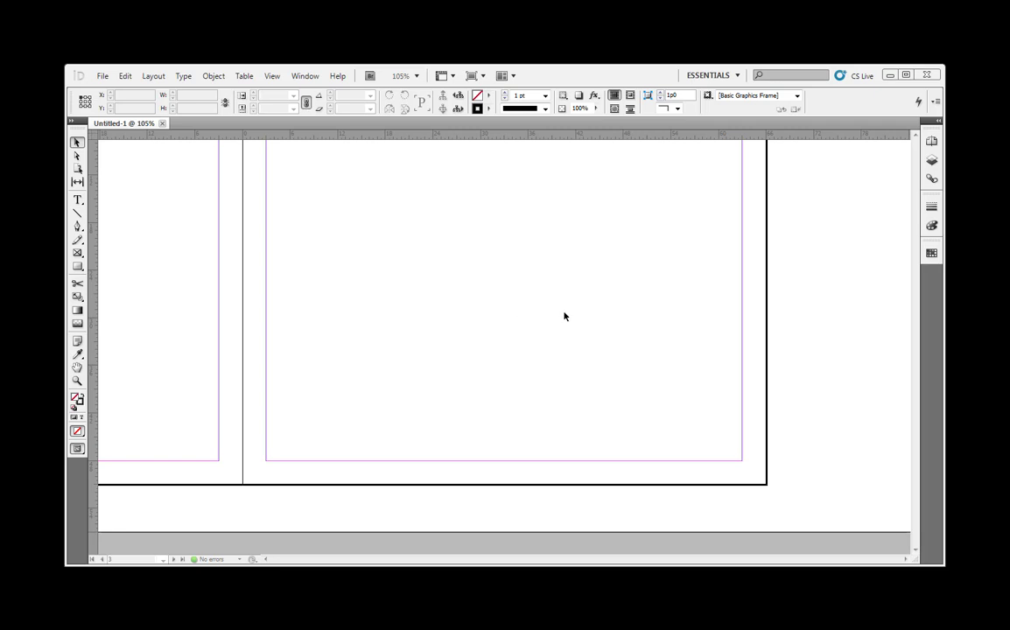
Step: Scroll the blank facing-page document back up until the top of page 1 is visible
scroll(618, 325, up, 10)
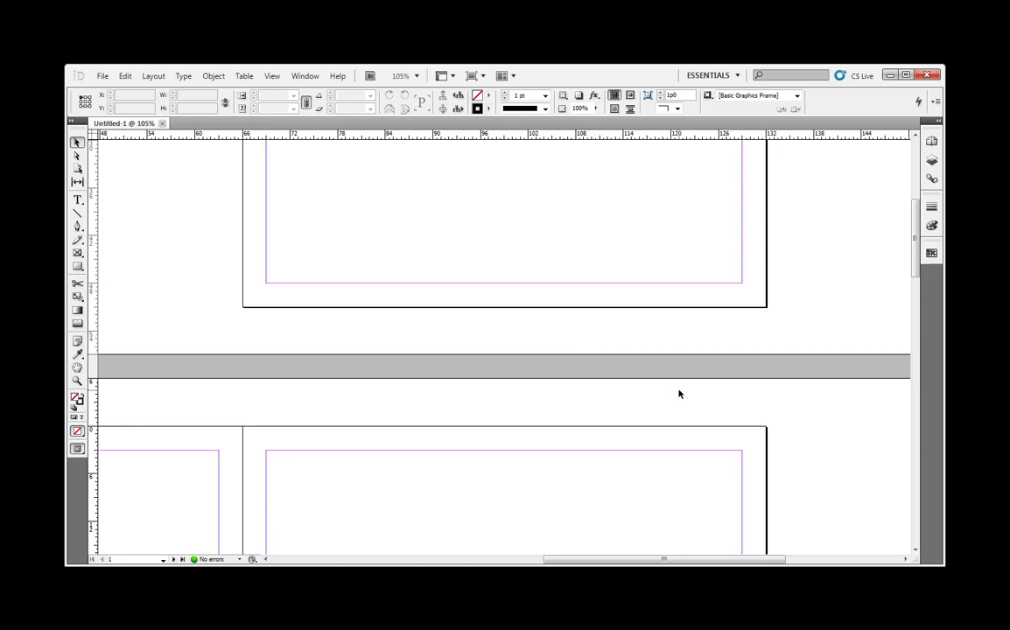
scroll(679, 393, down, 2)
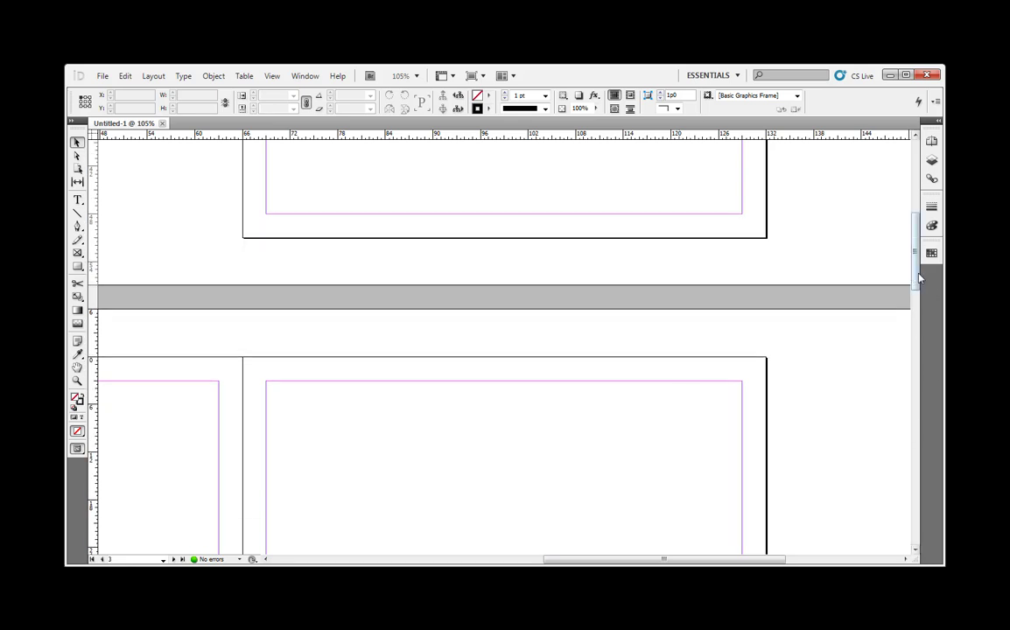
drag(918, 278, 906, 260)
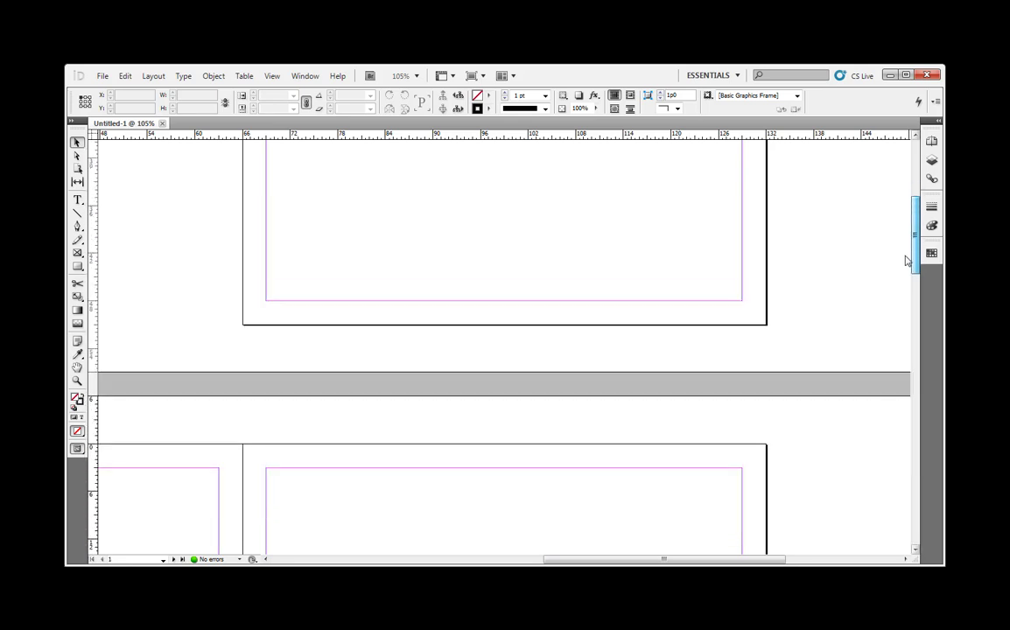
drag(714, 558, 588, 561)
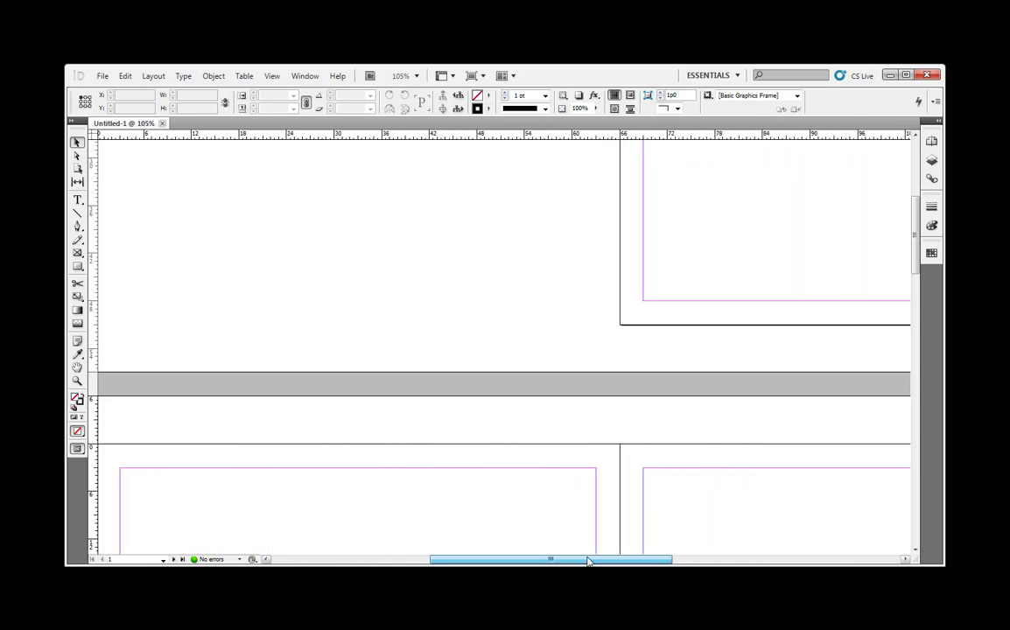
click(916, 426)
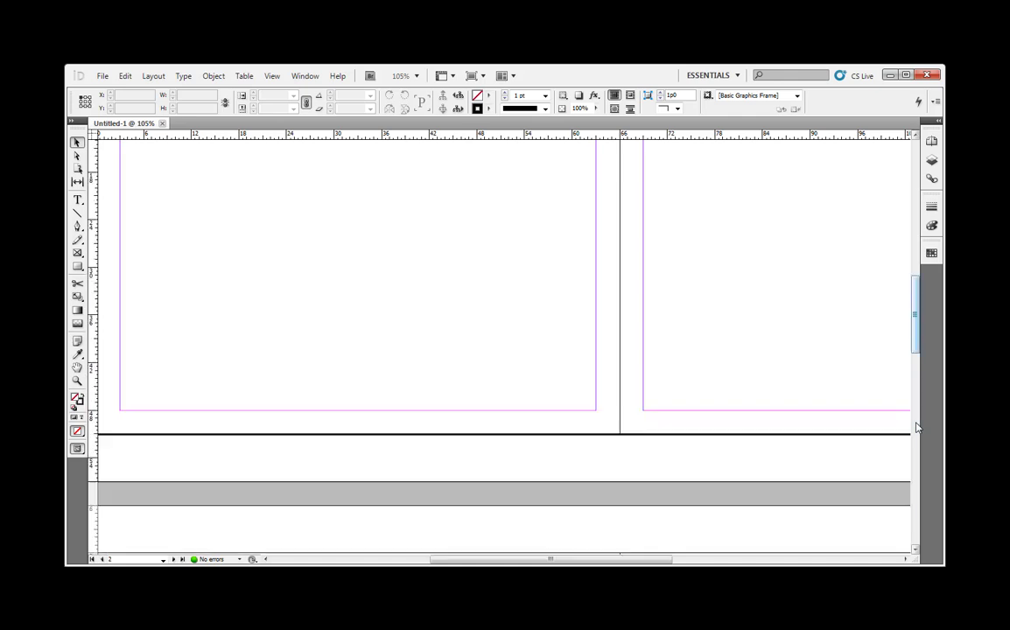
scroll(916, 427, down, 3)
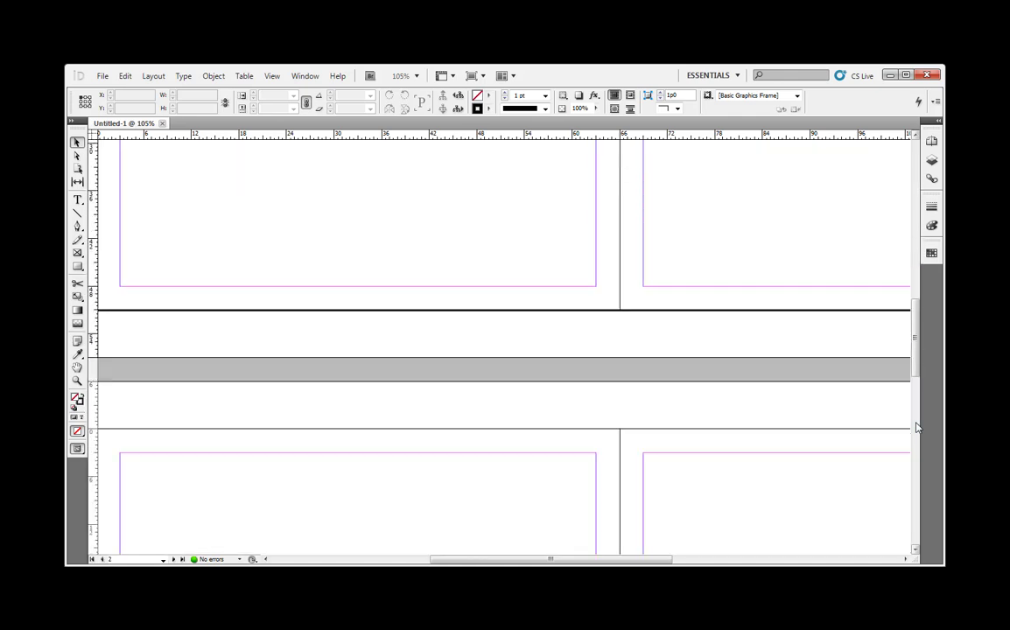
scroll(916, 432, up, 10)
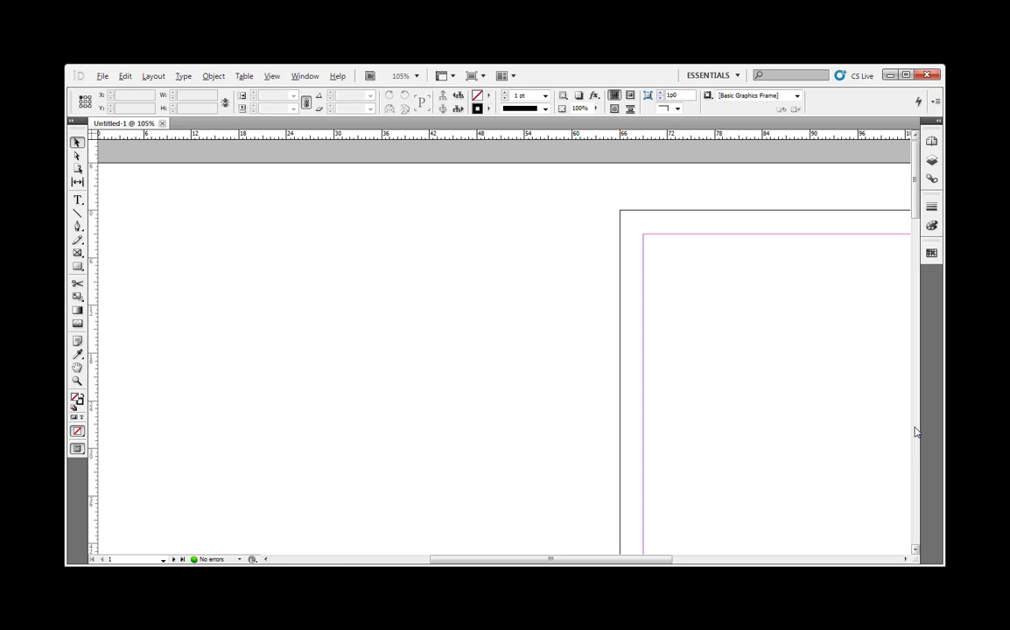
Step: Zoom out to 12.5%, then back to 25% so page 1 and the two-page spreads show together
key(ctrl+minus)
key(ctrl+minus)
key(ctrl+minus)
key(ctrl+minus)
key(ctrl+minus)
key(ctrl+minus)
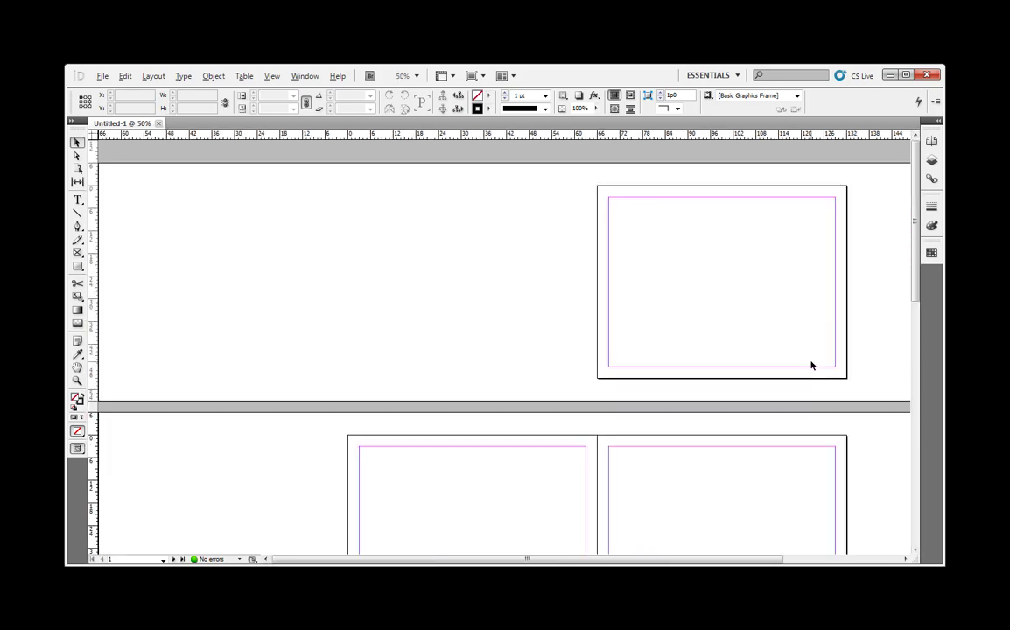
key(ctrl+equal)
key(ctrl+minus)
key(alt)
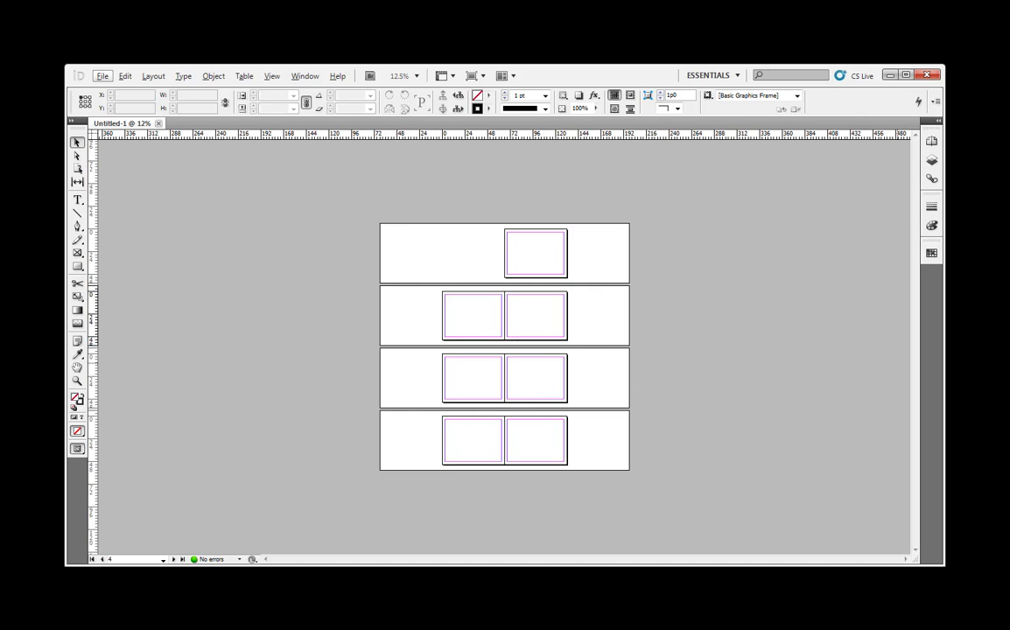
key(alt)
key(ctrl+equal)
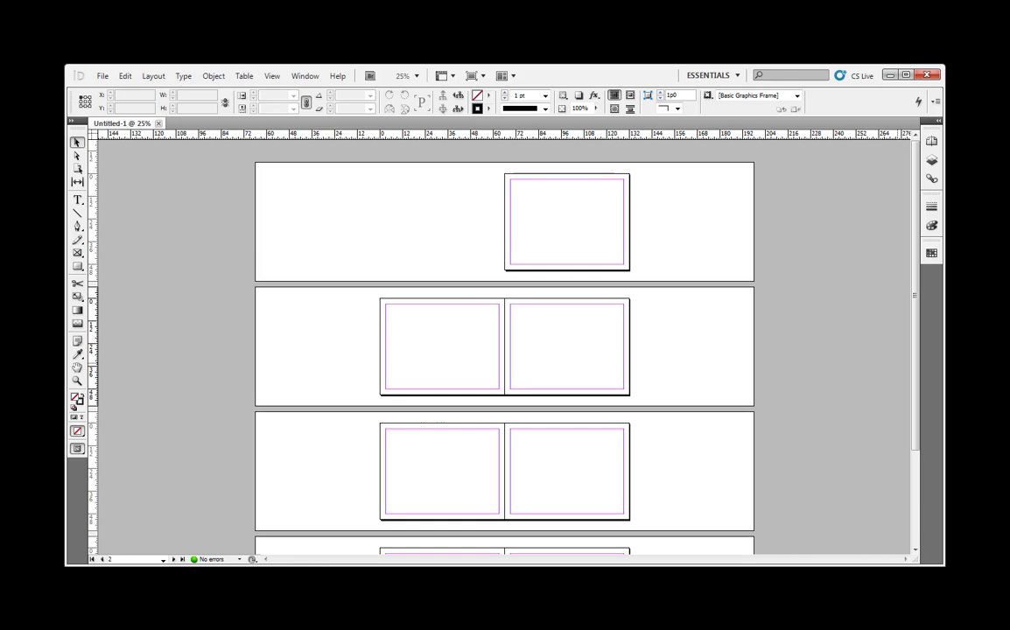
key(ctrl+equal)
key(ctrl+minus)
click(302, 77)
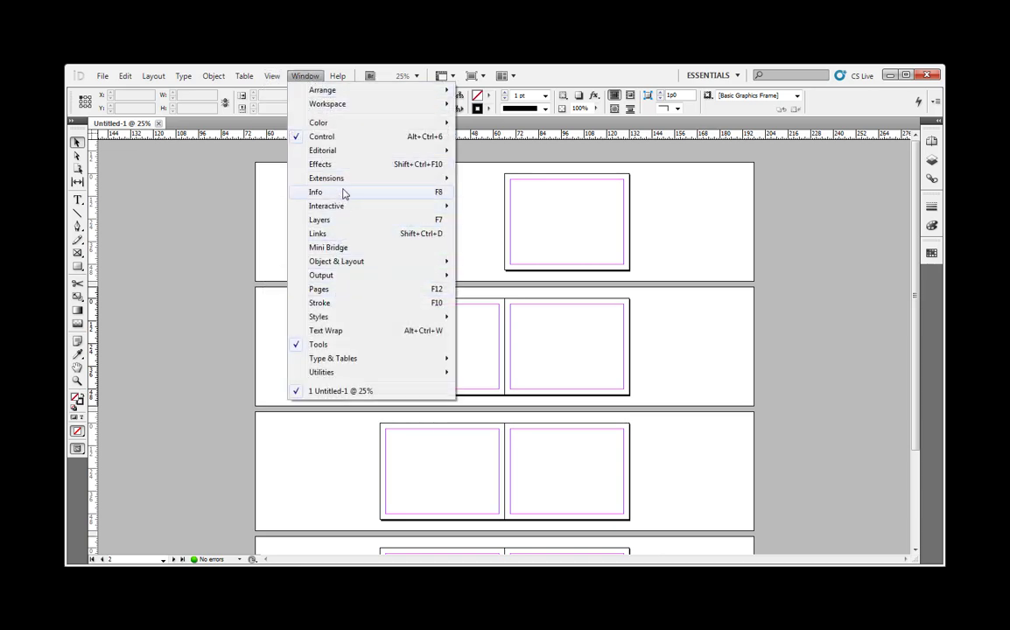
click(308, 76)
click(271, 76)
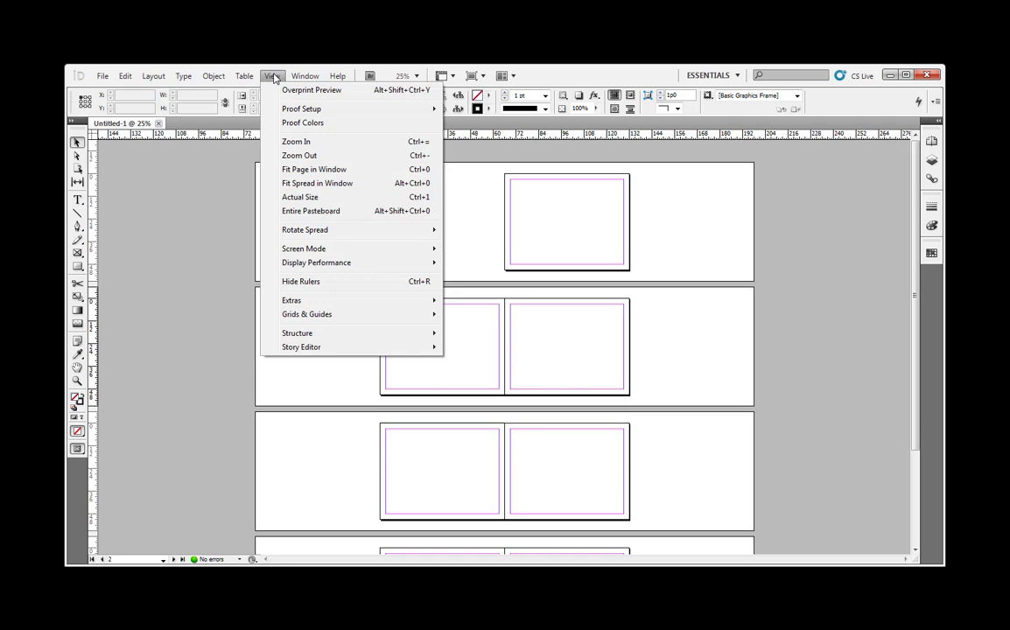
mouse_move(297, 79)
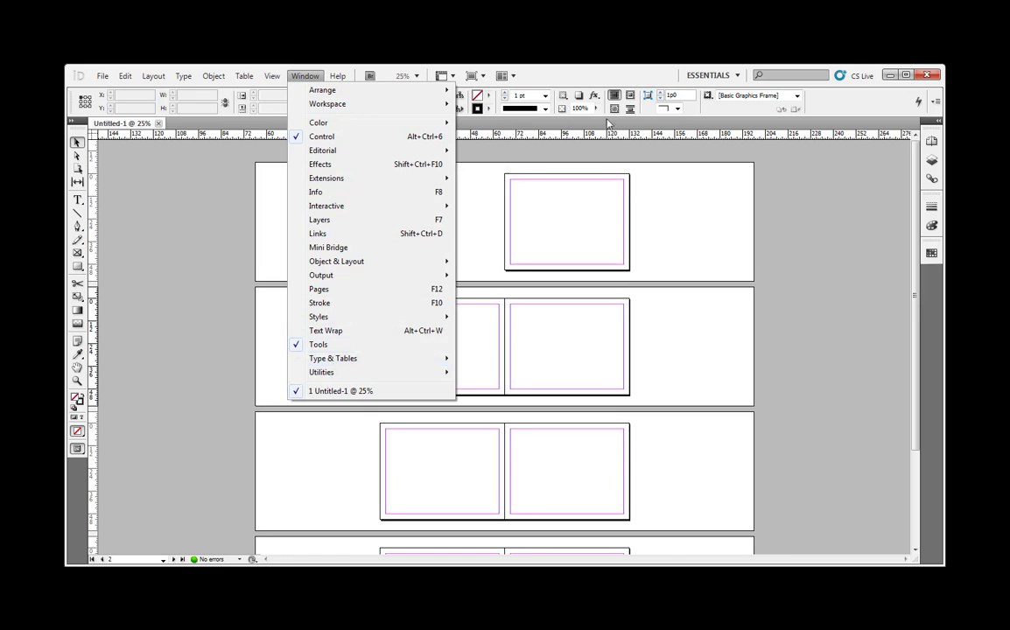
click(591, 71)
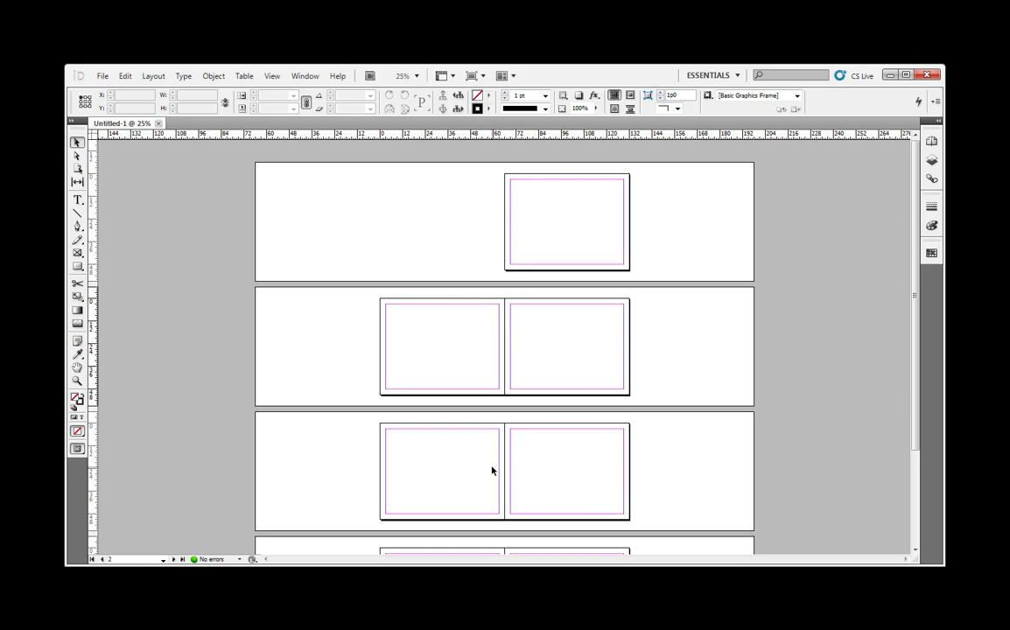
drag(916, 311, 917, 364)
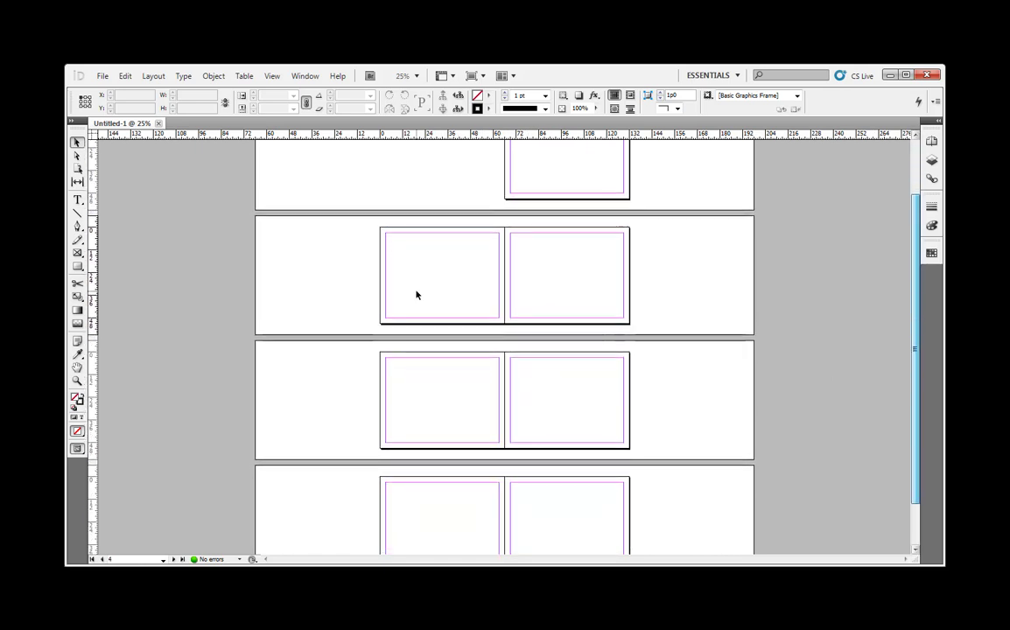
scroll(741, 416, up, 2)
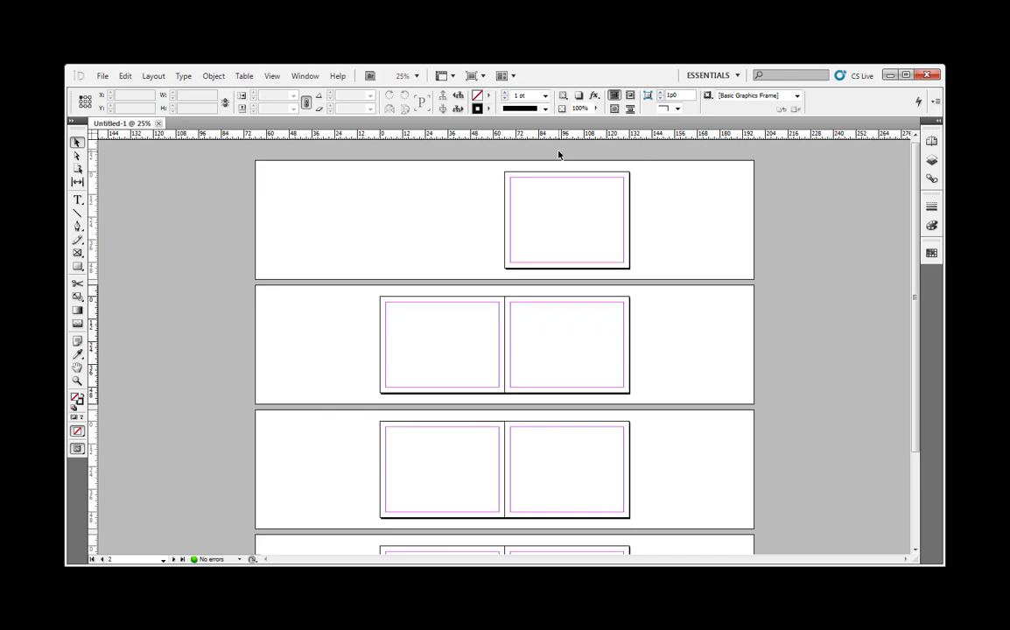
Step: Open the Units & Increments page of Edit > Preferences, currently showing Picas rulers
click(125, 76)
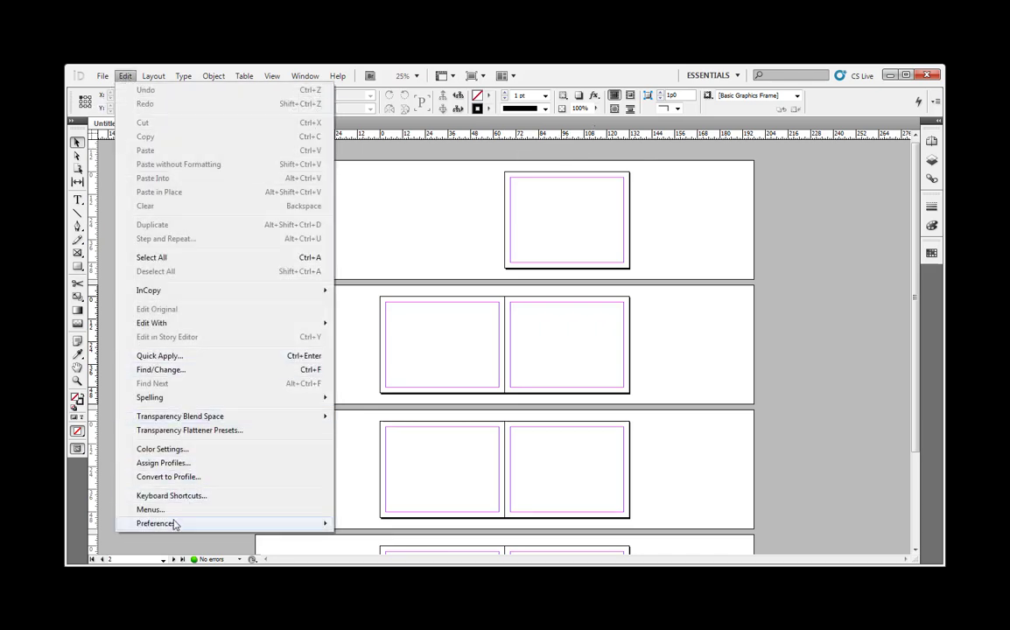
mouse_move(173, 525)
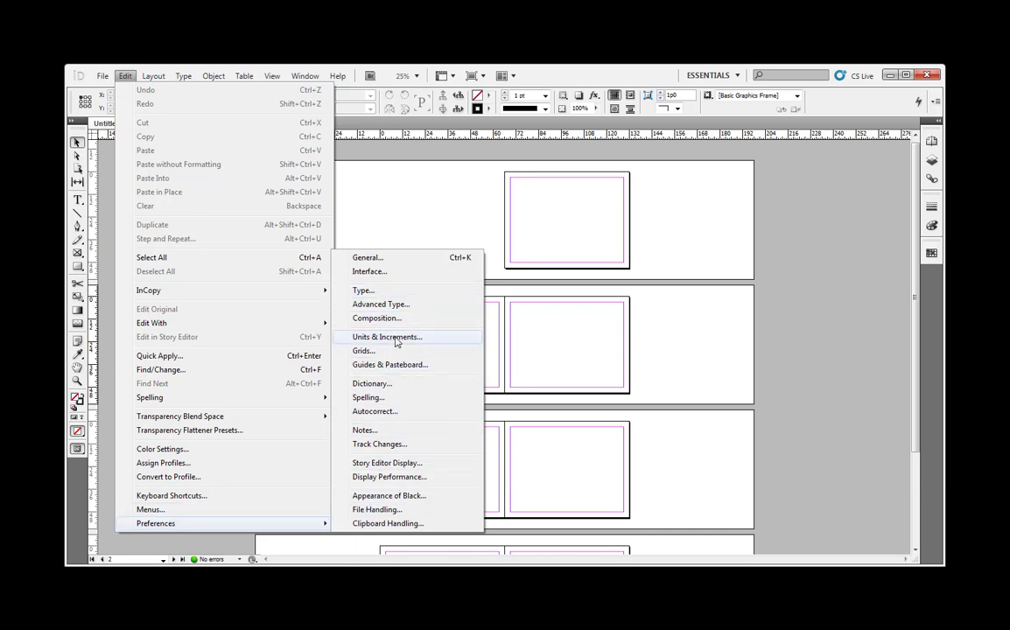
click(386, 340)
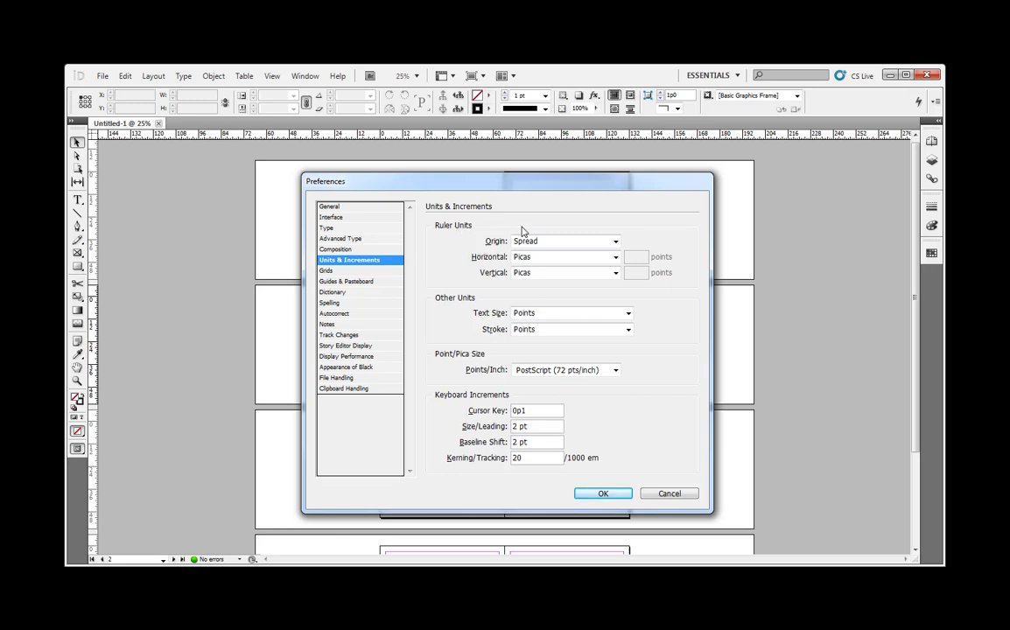
Step: Set horizontal and vertical ruler units to Inches and the text size unit to Pixels
click(615, 256)
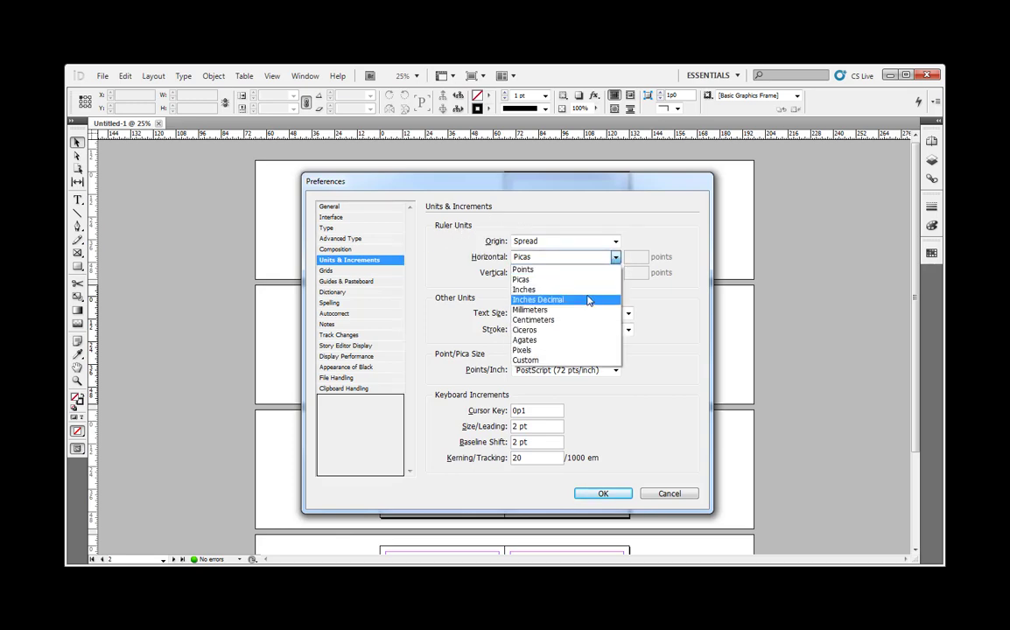
click(586, 290)
click(615, 272)
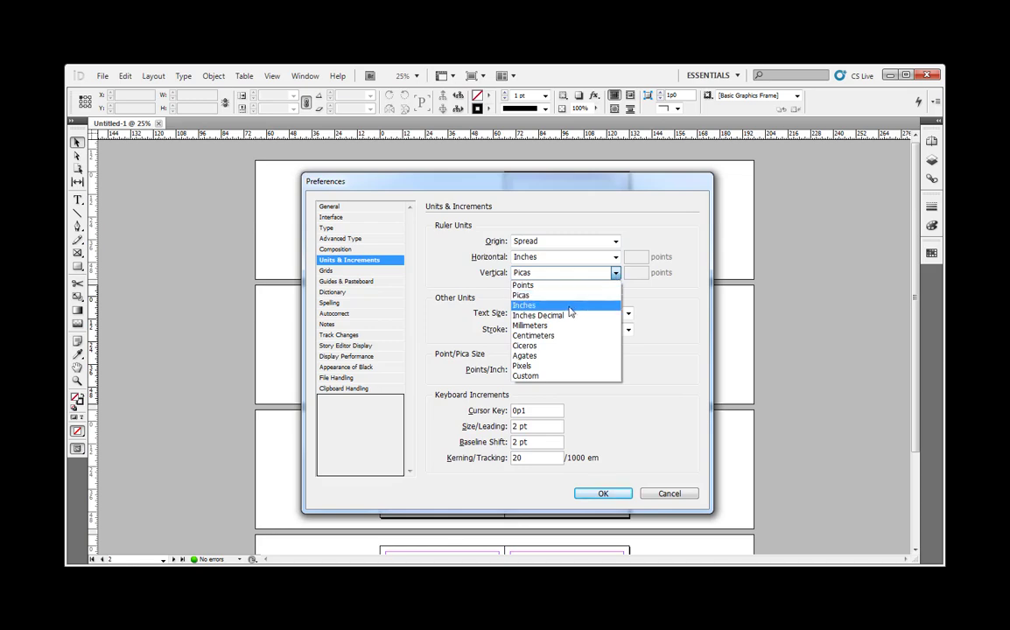
click(568, 305)
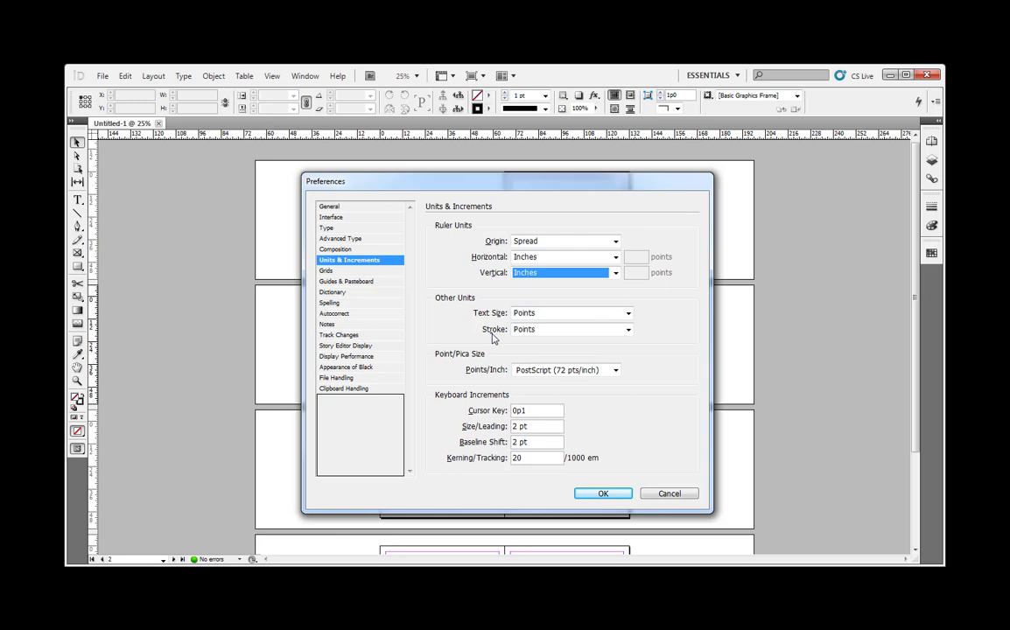
click(627, 315)
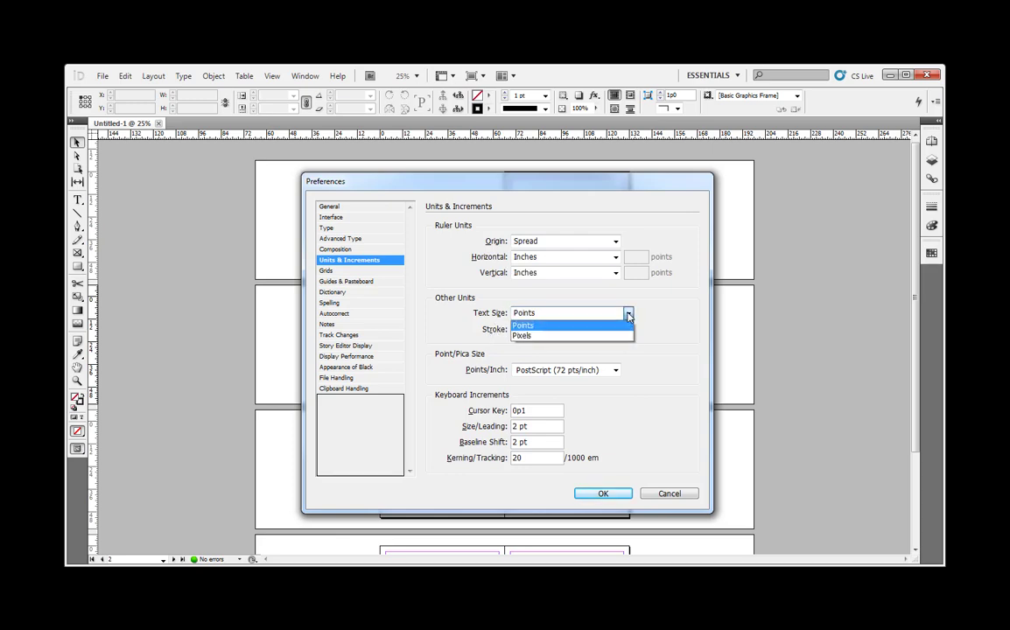
click(628, 315)
click(627, 314)
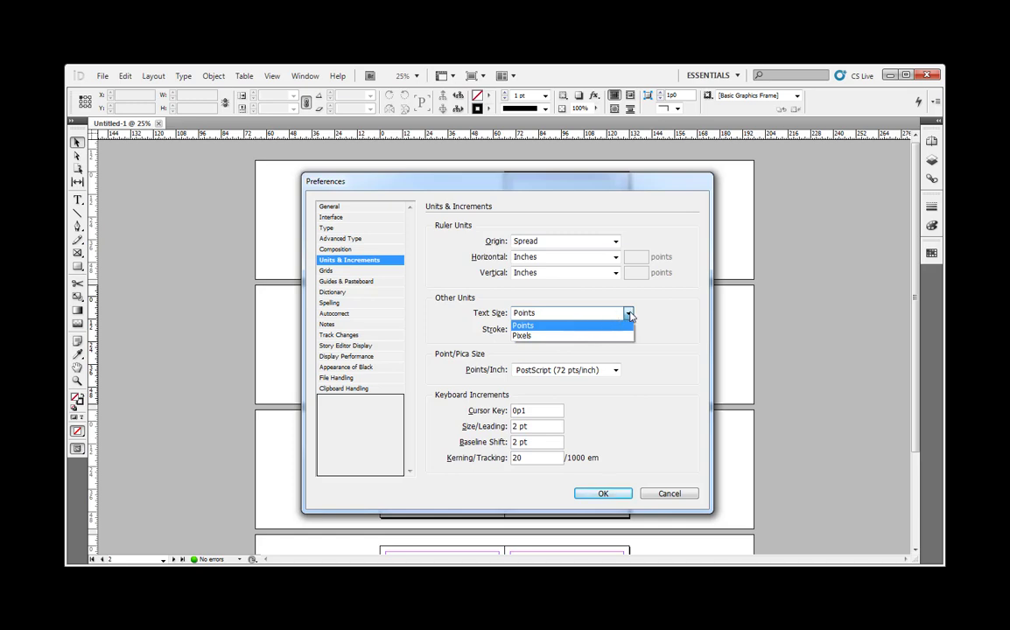
click(575, 326)
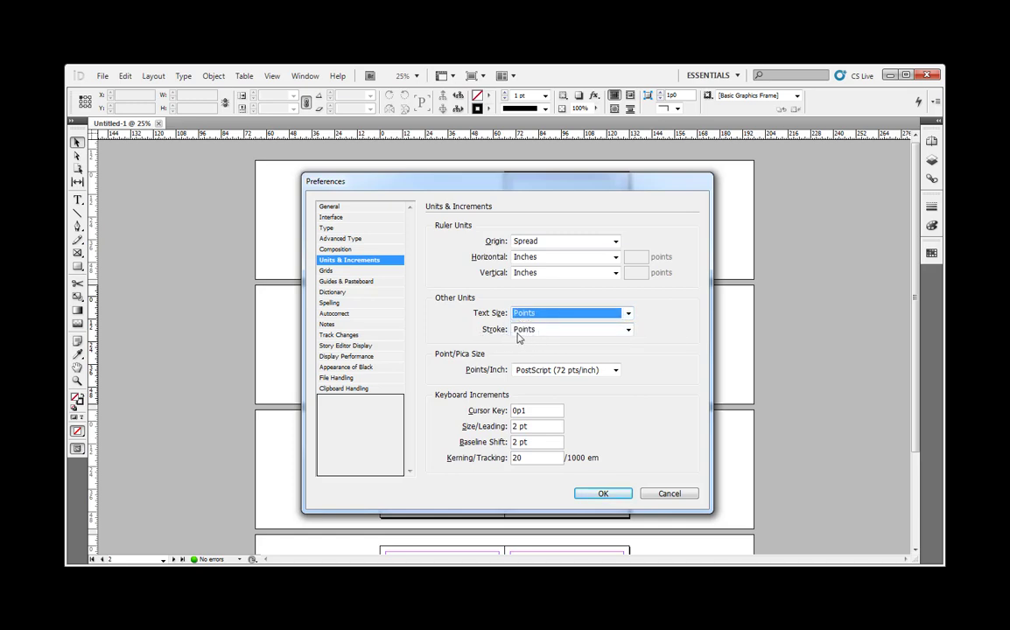
key(Down)
Step: Look through the General, Interface and Type preference pages, then go back to Units & Increments
click(328, 208)
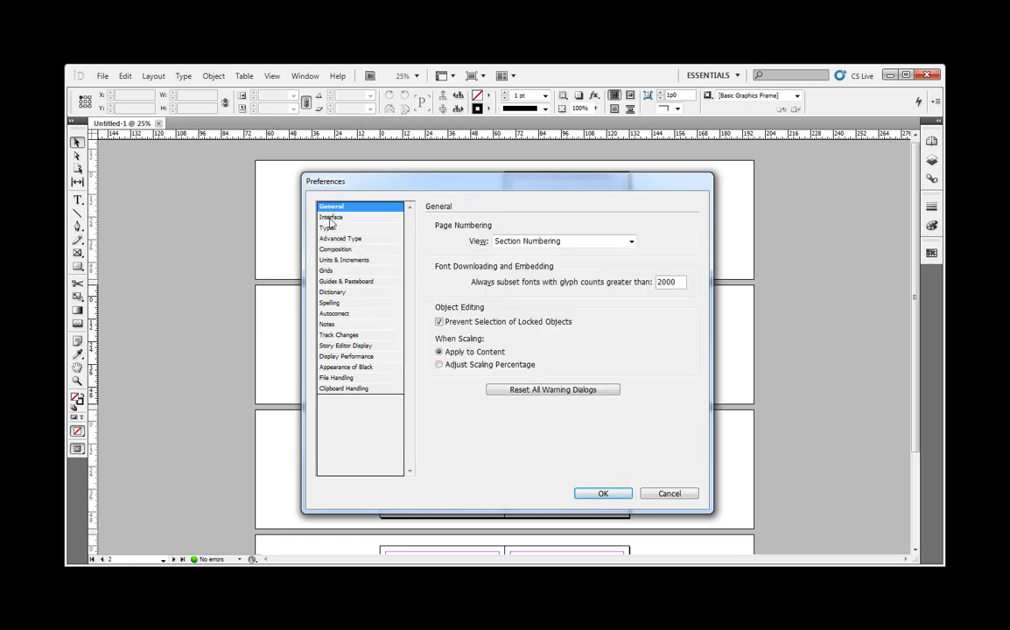
click(331, 217)
click(328, 229)
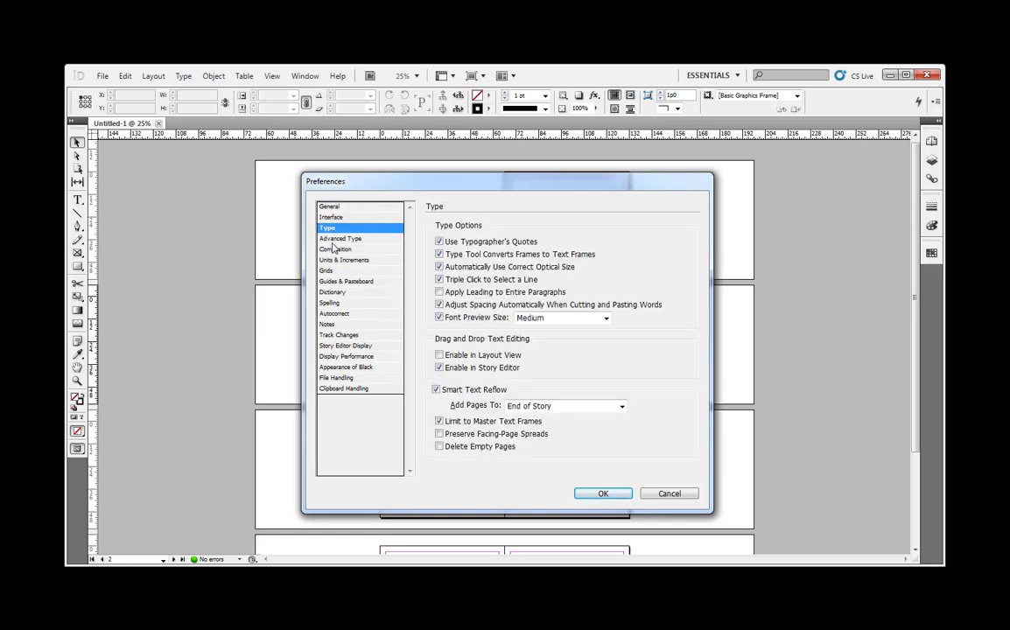
click(331, 217)
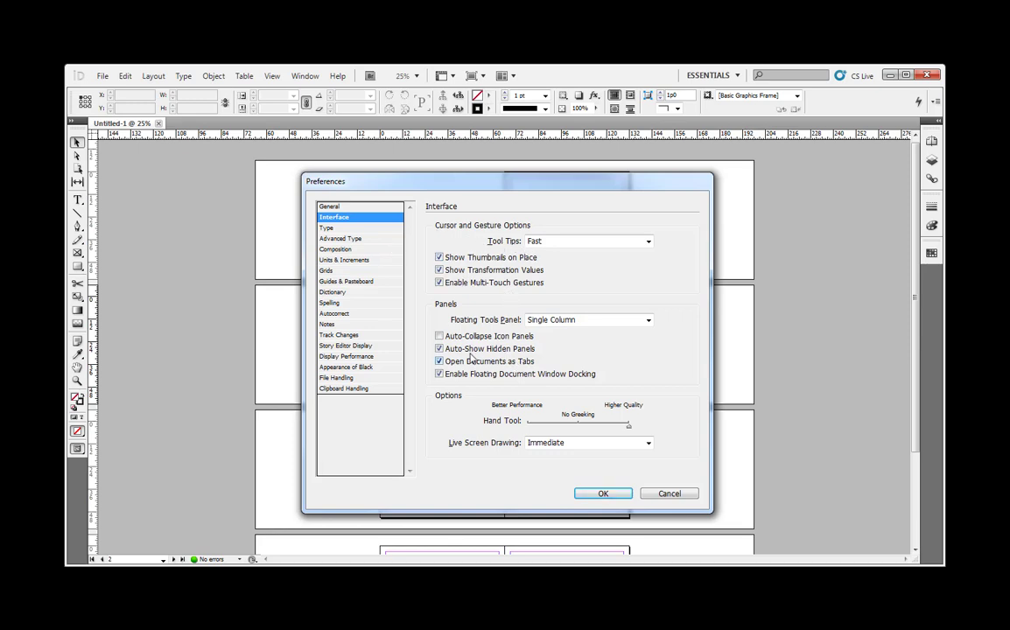
click(336, 230)
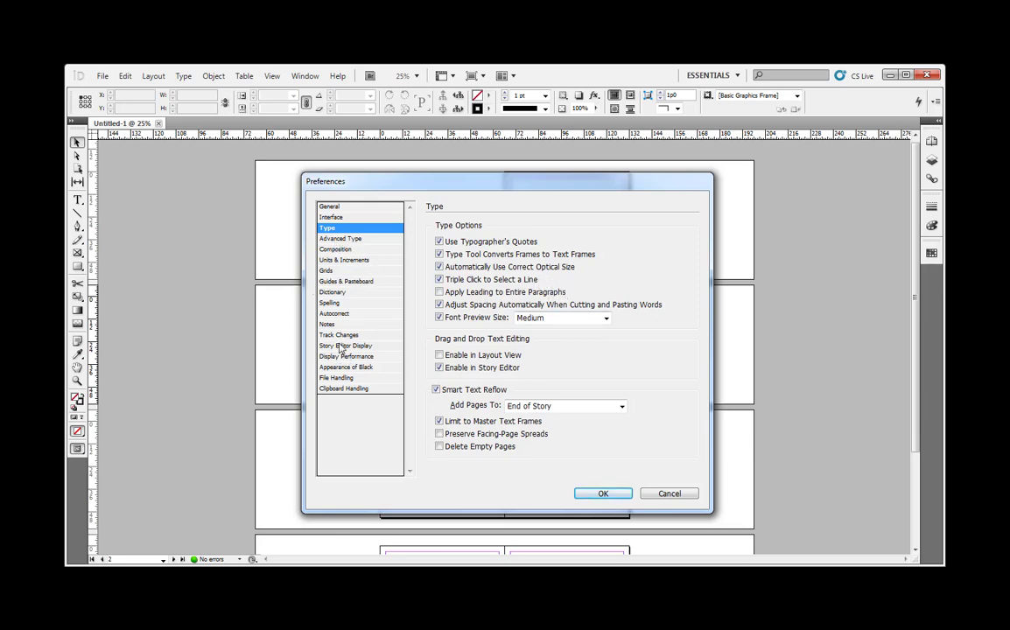
click(348, 260)
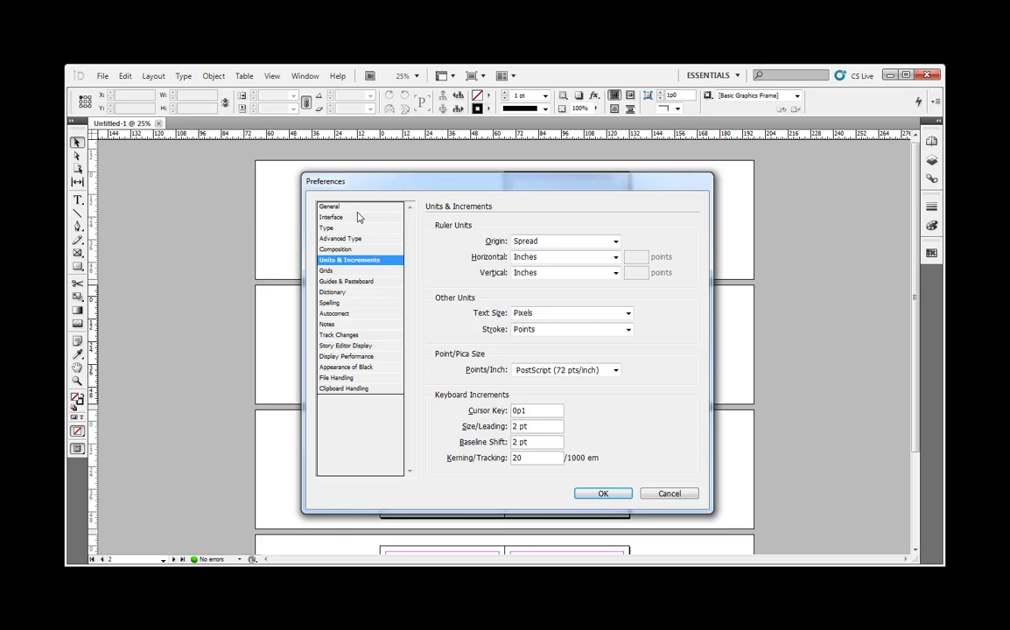
Step: Apply the Inches and Pixels unit preferences with OK
click(603, 494)
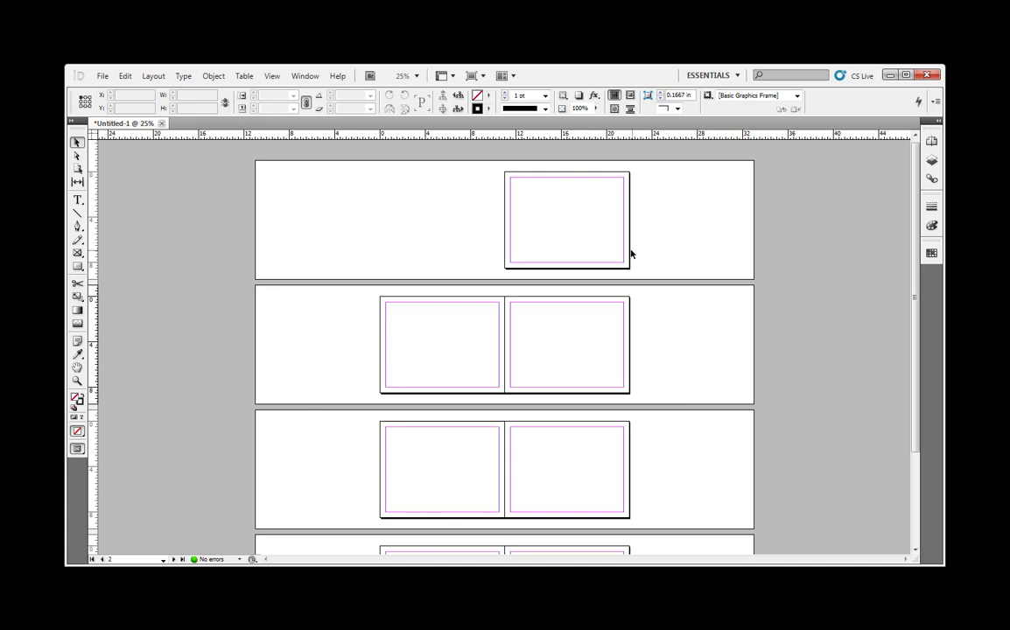
scroll(634, 253, down, 1)
scroll(637, 253, up, 1)
Step: Make the first spread active, then the second, then the first again to compare ruler origins
click(575, 225)
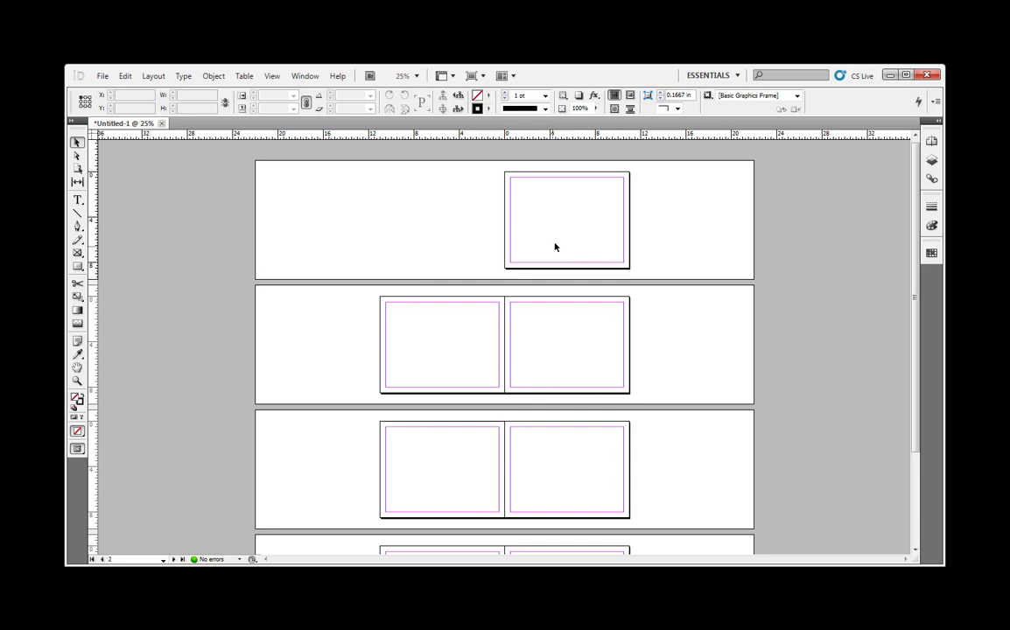
click(459, 337)
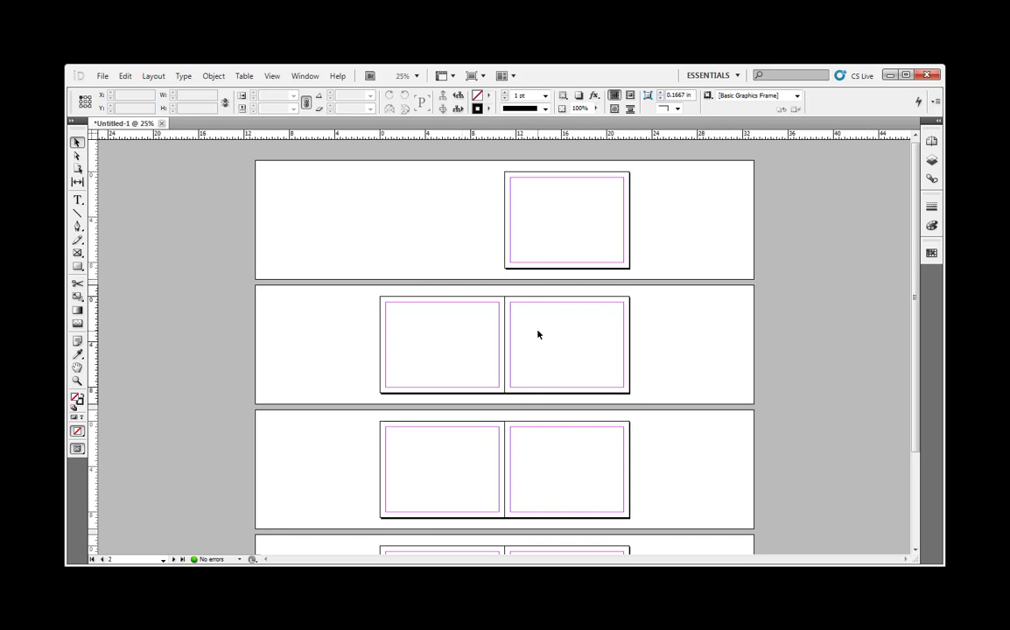
click(557, 221)
scroll(662, 270, down, 1)
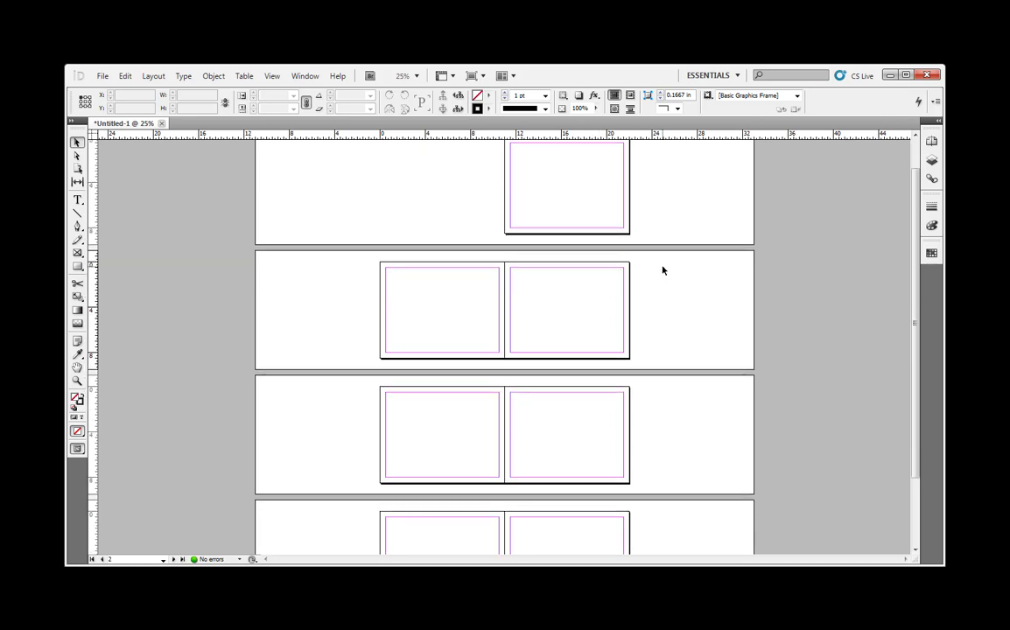
scroll(662, 270, up, 1)
scroll(660, 269, down, 1)
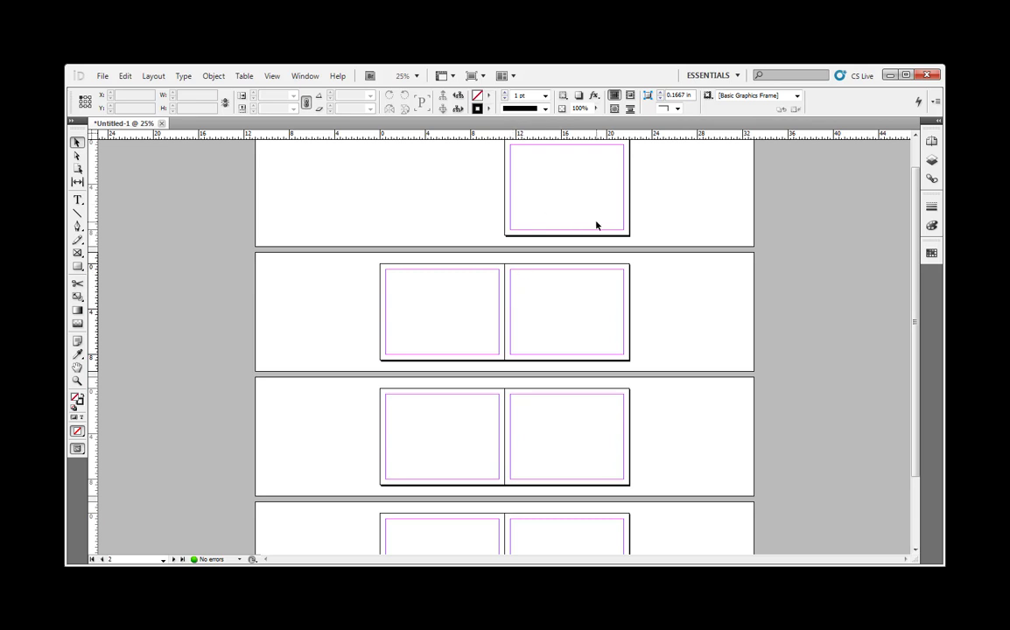
scroll(600, 222, up, 1)
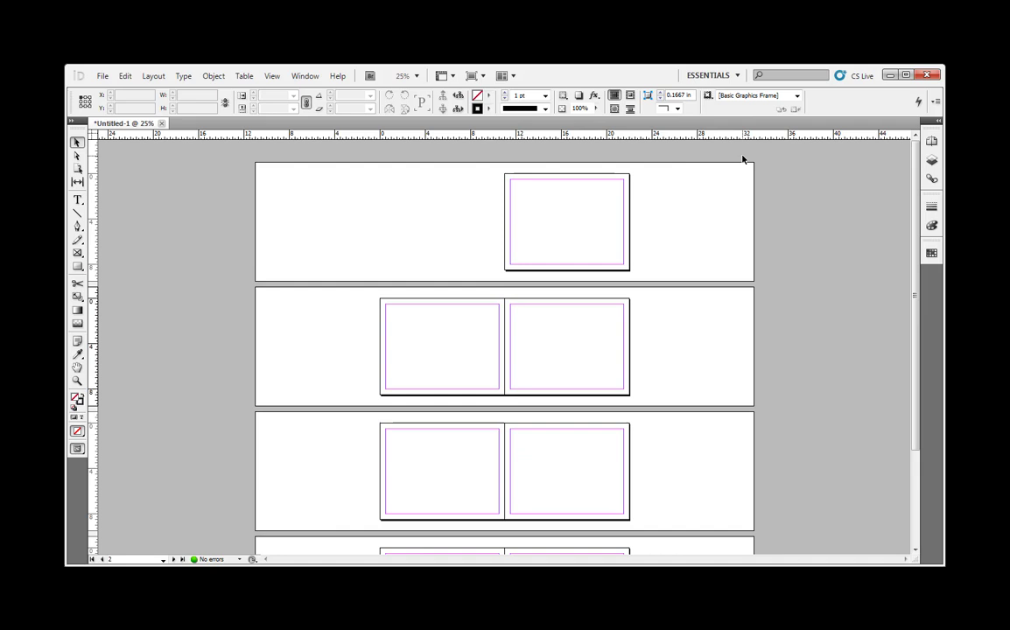
Step: Expand the docked panels and enlarge the Pages panel to list all spreads
click(938, 124)
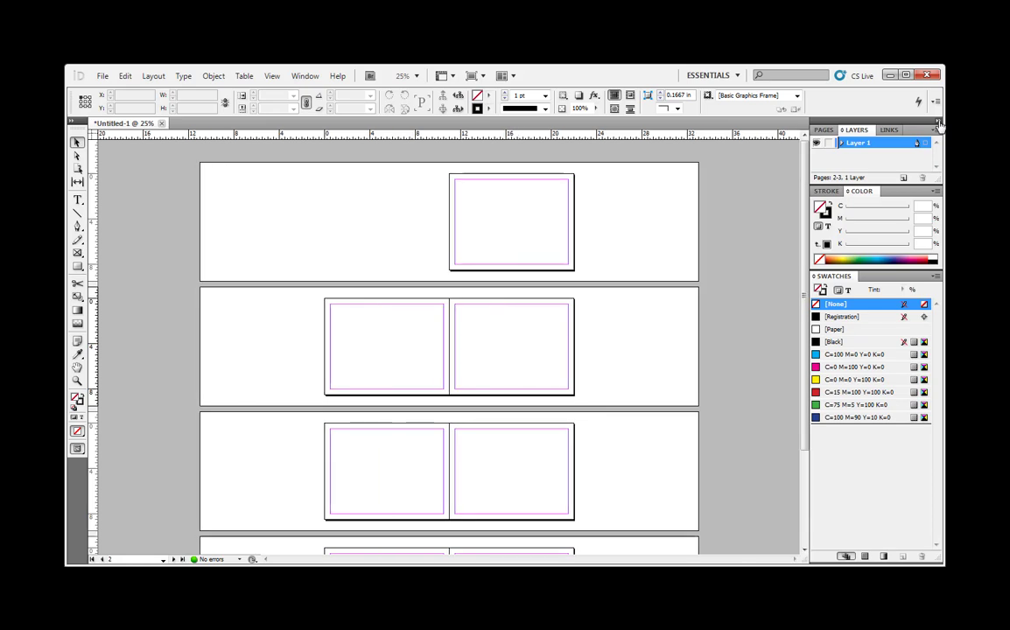
click(825, 131)
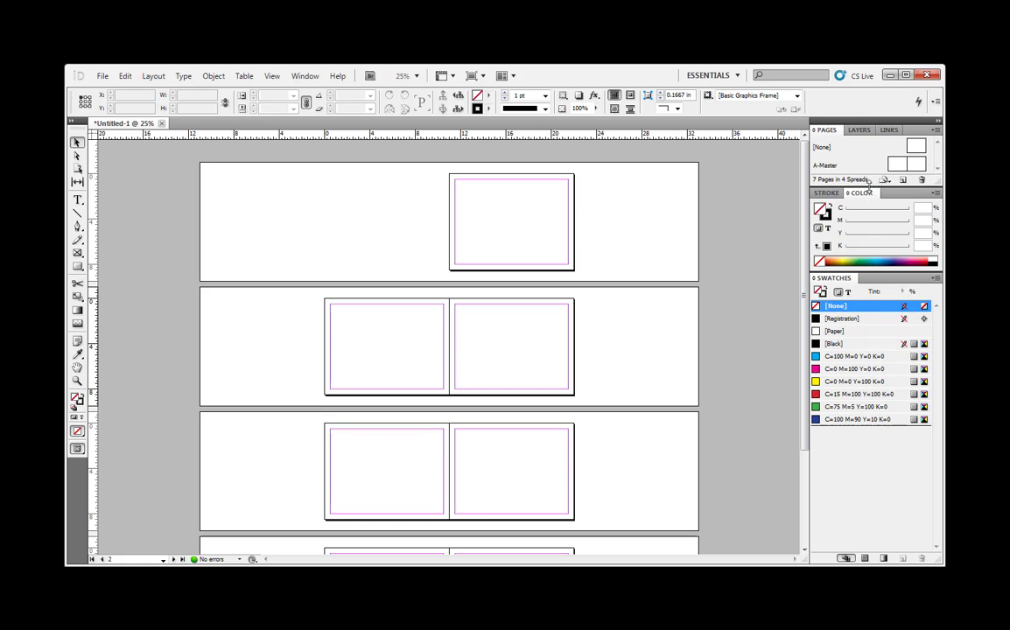
drag(869, 182, 869, 322)
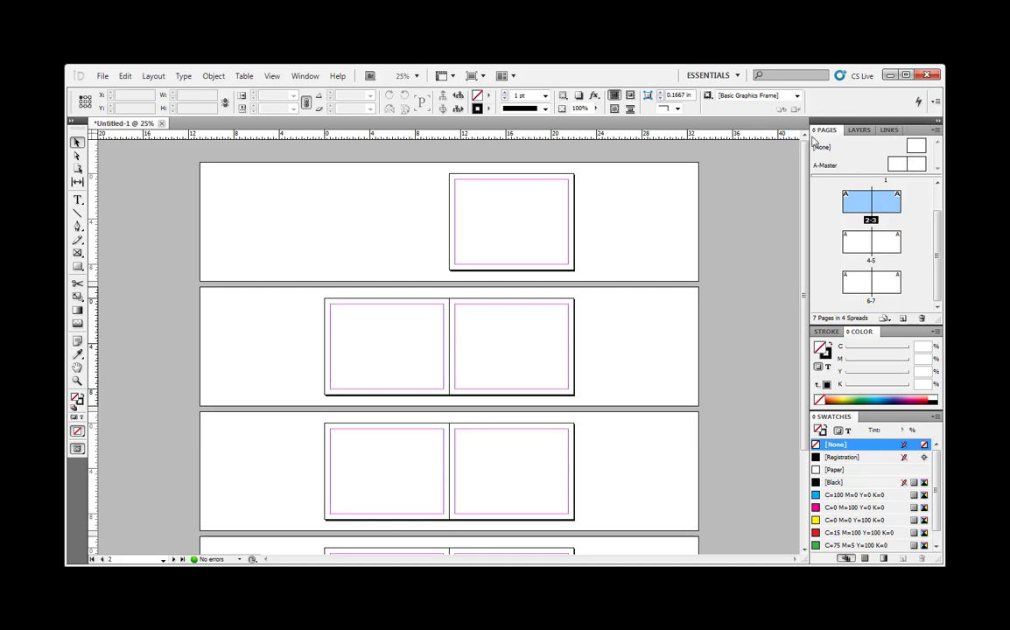
Step: Check the Layers and Links panels, then return to the Pages panel
click(854, 131)
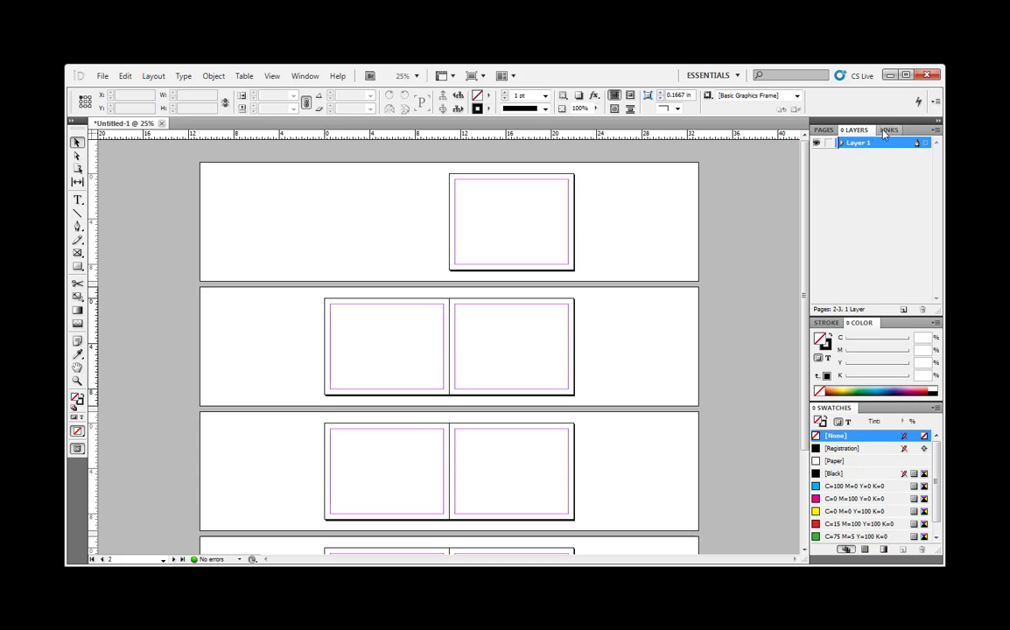
click(885, 132)
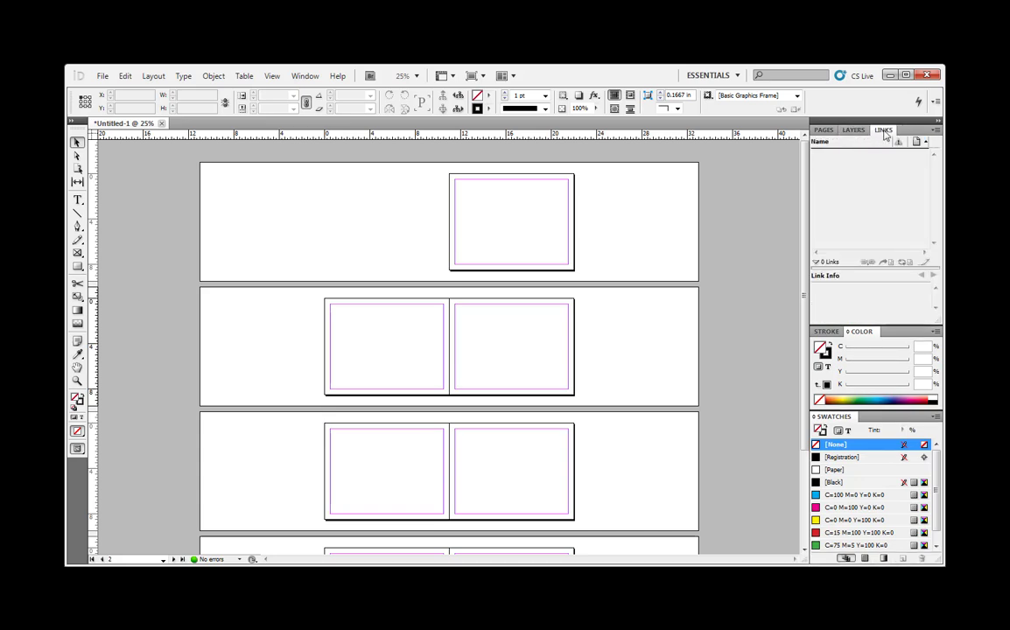
click(854, 130)
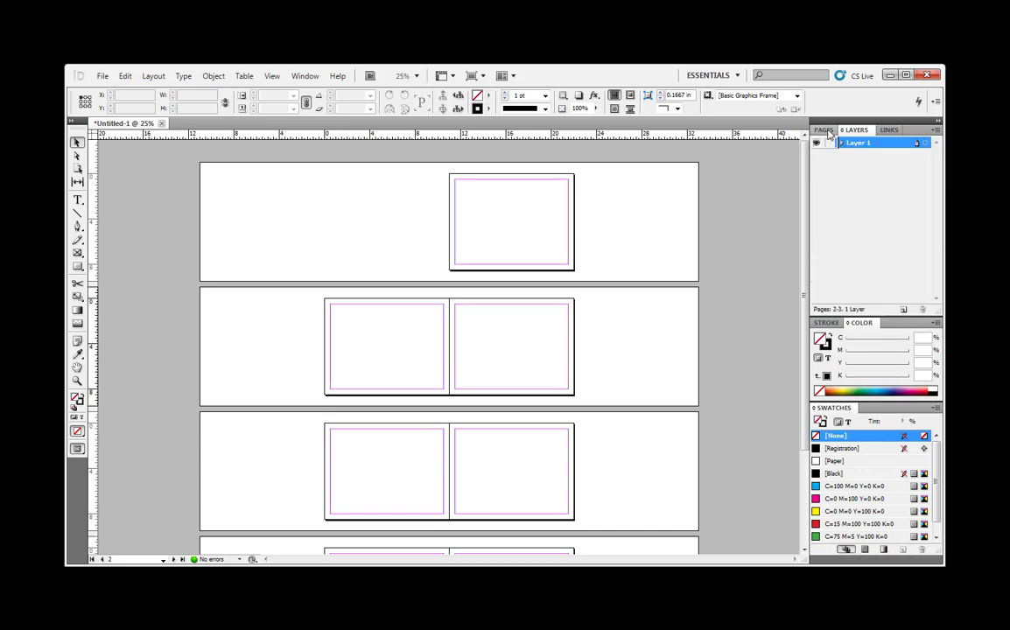
click(823, 130)
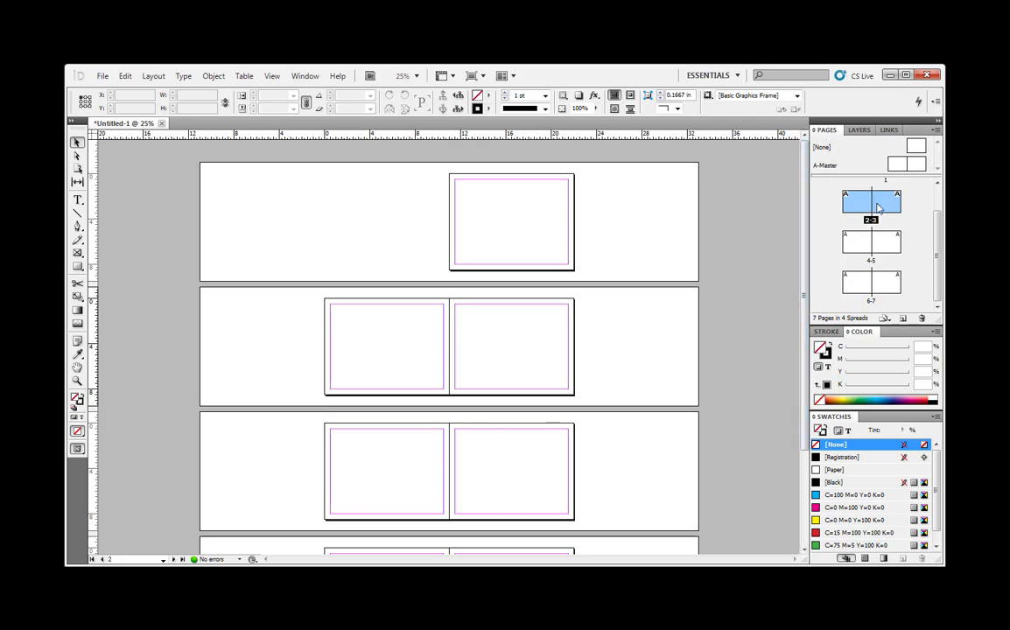
Step: Go to pages 1 through 7 in the Pages panel, then back through pages 5 and 4 to page 2
scroll(940, 218, up, 2)
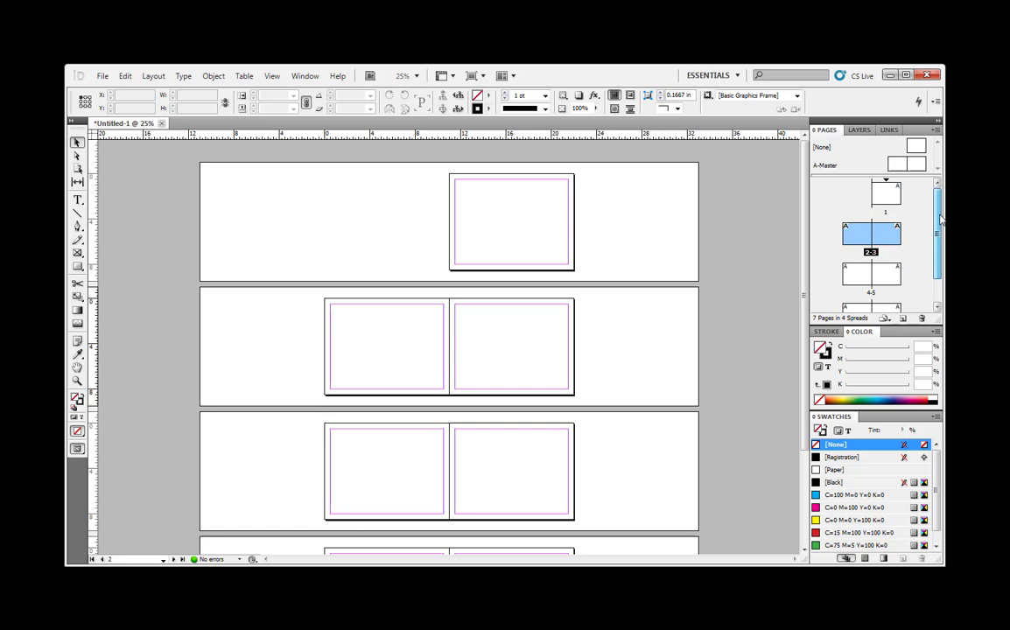
click(884, 195)
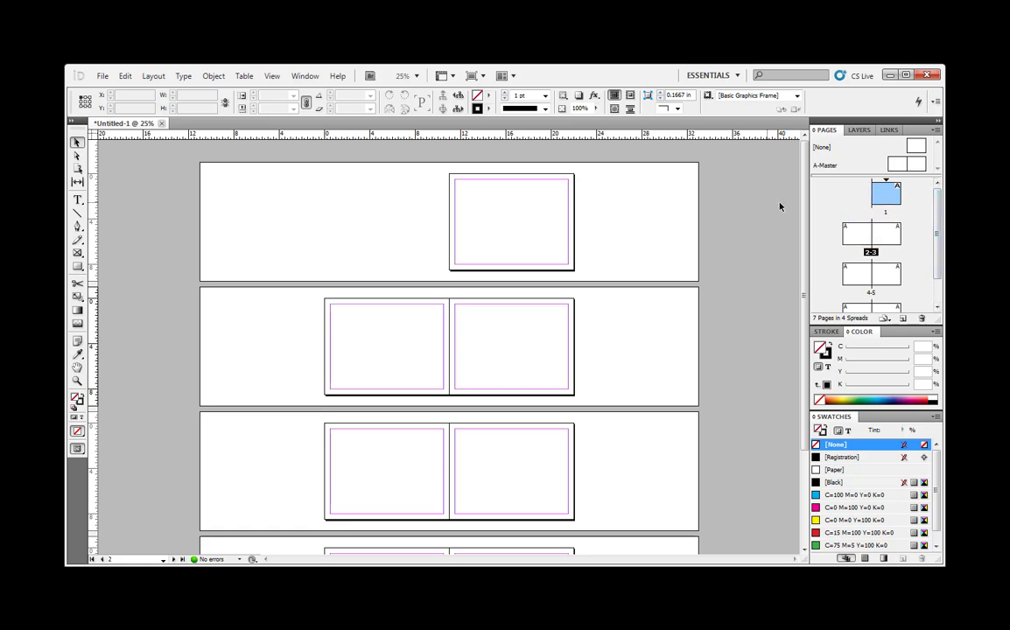
click(857, 235)
click(886, 234)
click(862, 274)
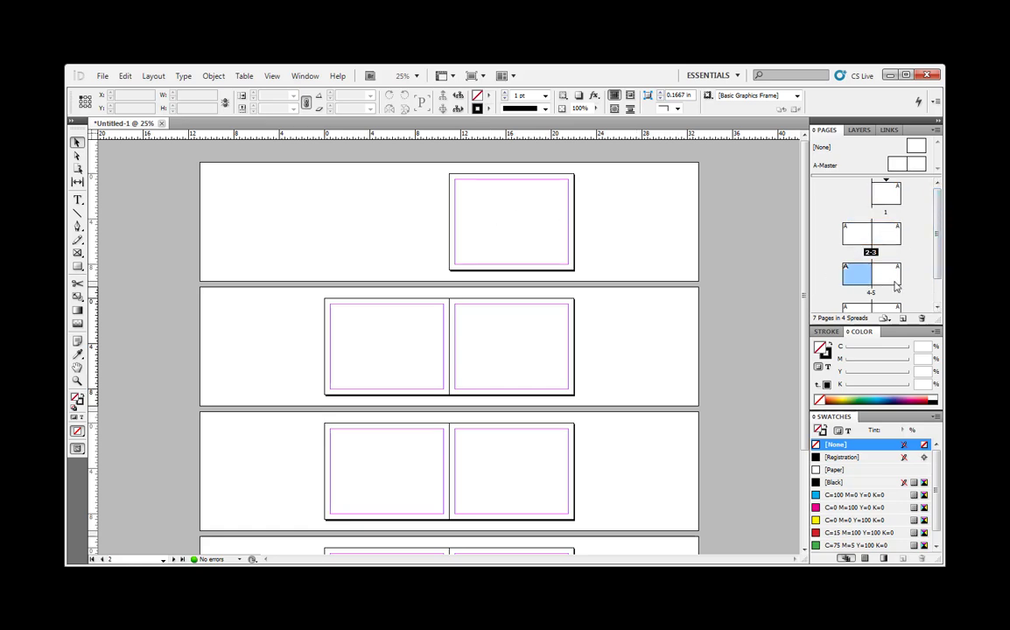
click(893, 278)
scroll(893, 280, down, 2)
click(890, 287)
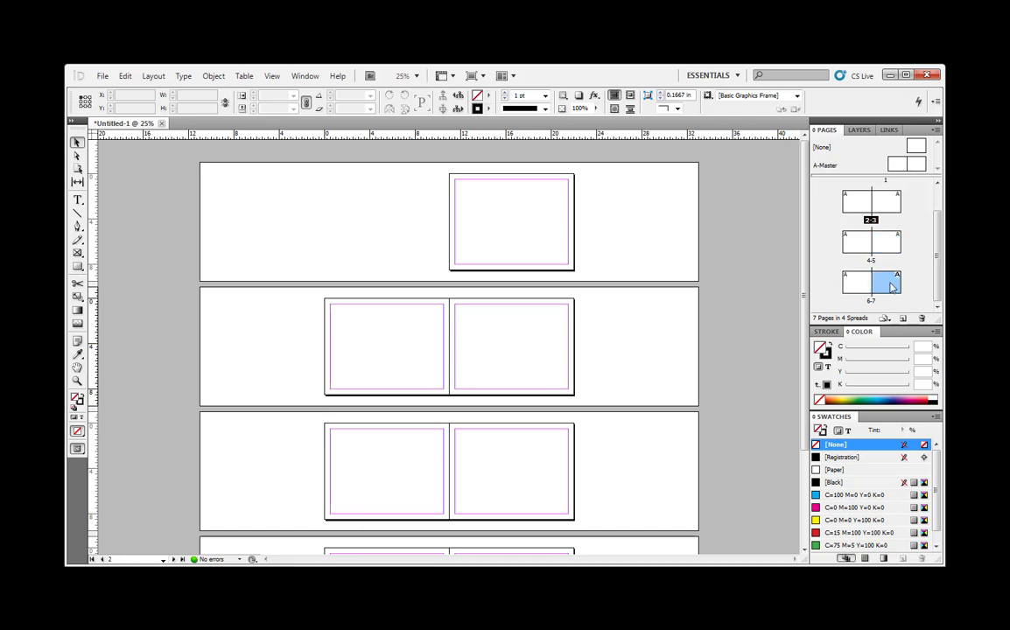
click(891, 245)
click(855, 241)
click(856, 201)
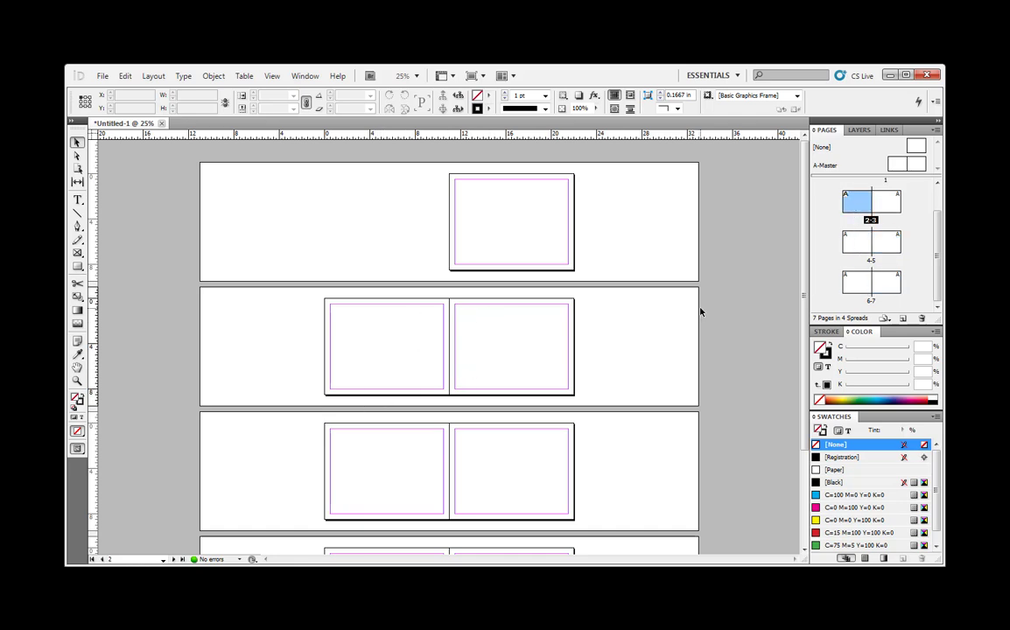
scroll(856, 186, up, 1)
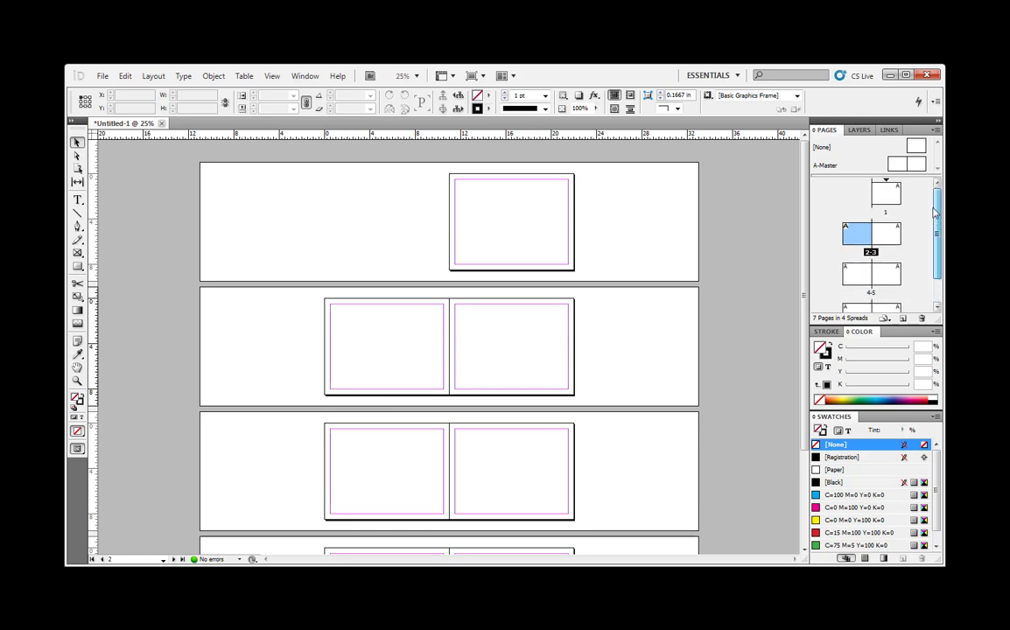